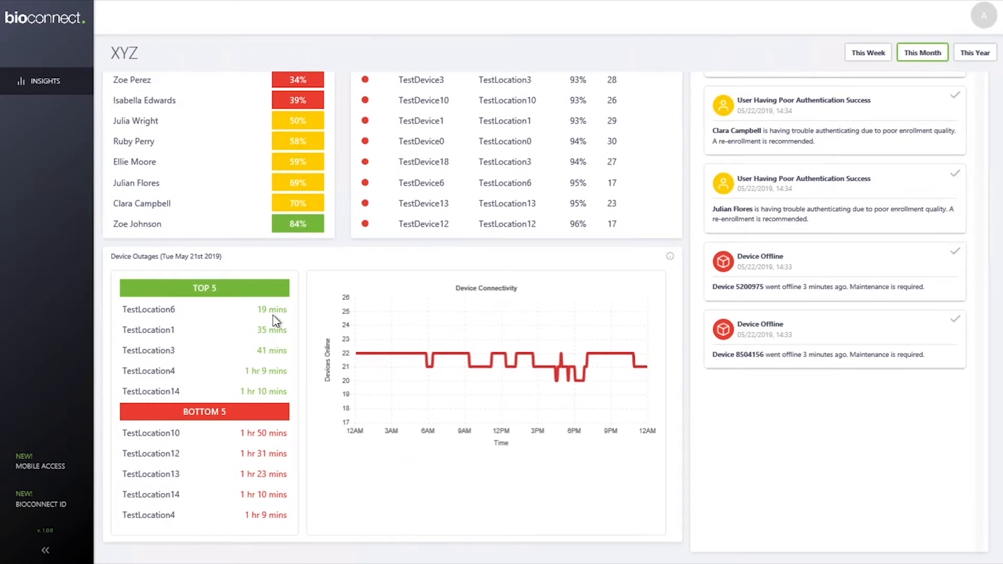
Show the info dialog explaining the Device Outages Top 5, Bottom 5 and Device Connectivity figures.
click(670, 257)
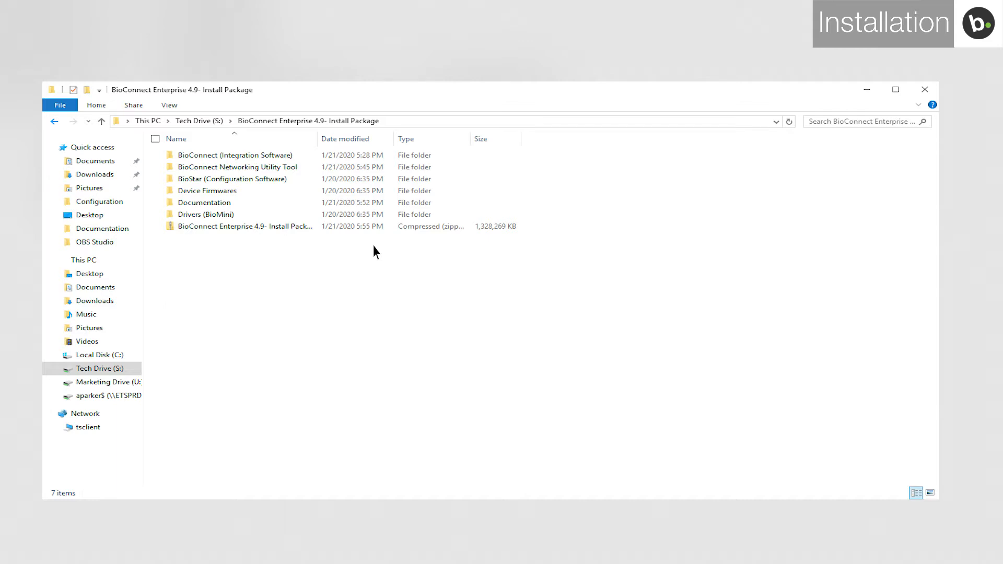
Open the BioConnect (Integration Software) folder in the BioConnect Enterprise 4.9 install package.
double_click(233, 156)
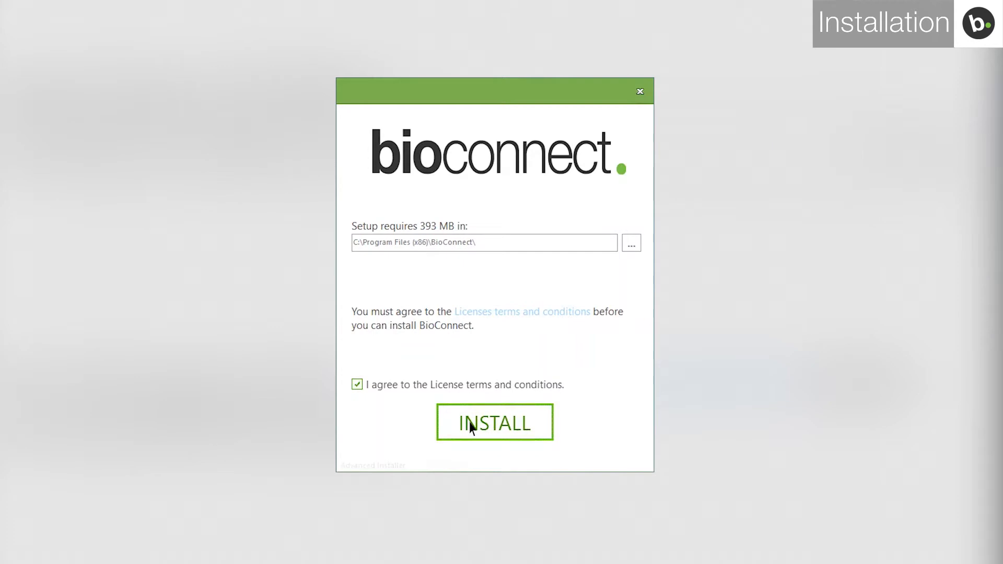
Accept the licence and choose Server Install with the BioMini Driver and BioConnect Networking Tool components.
click(471, 426)
click(412, 351)
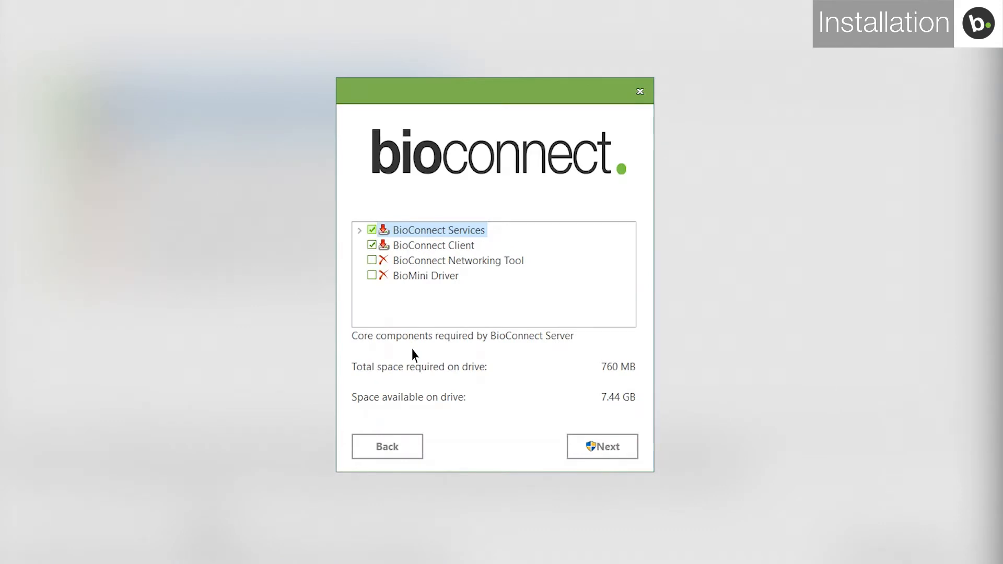
click(372, 276)
click(371, 260)
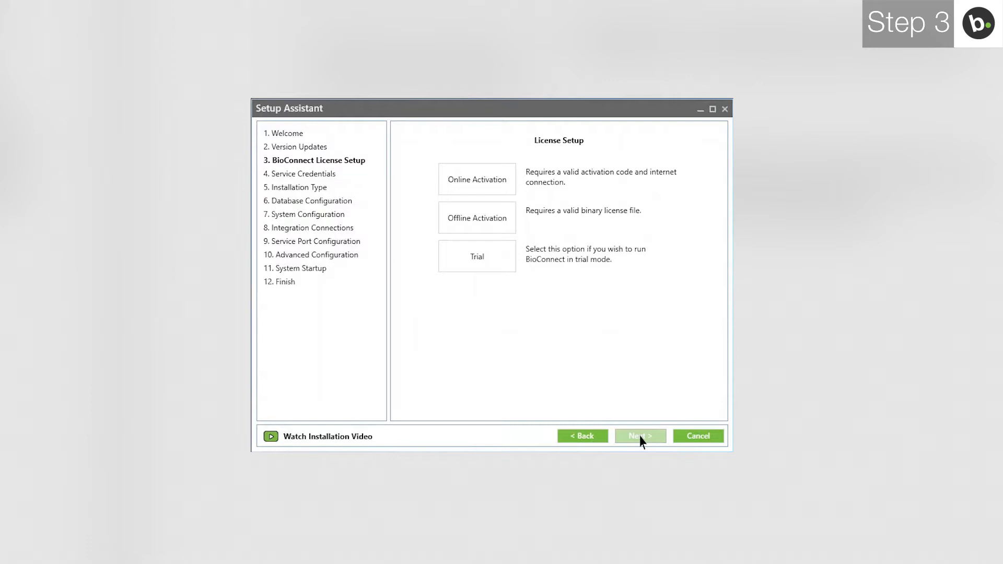
Create a Trial licence and pick Custom Setup as the installation type.
click(491, 258)
click(528, 183)
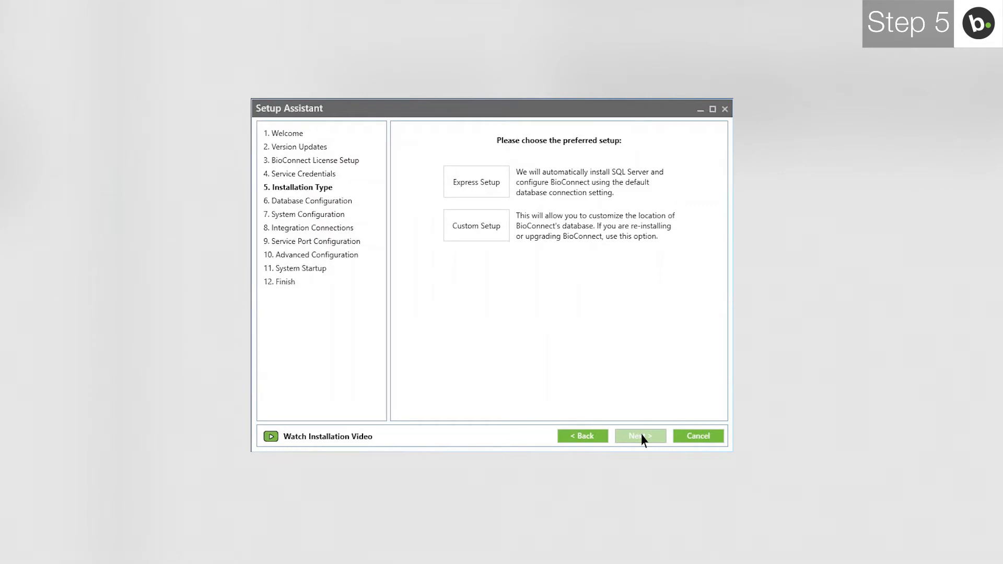
click(477, 230)
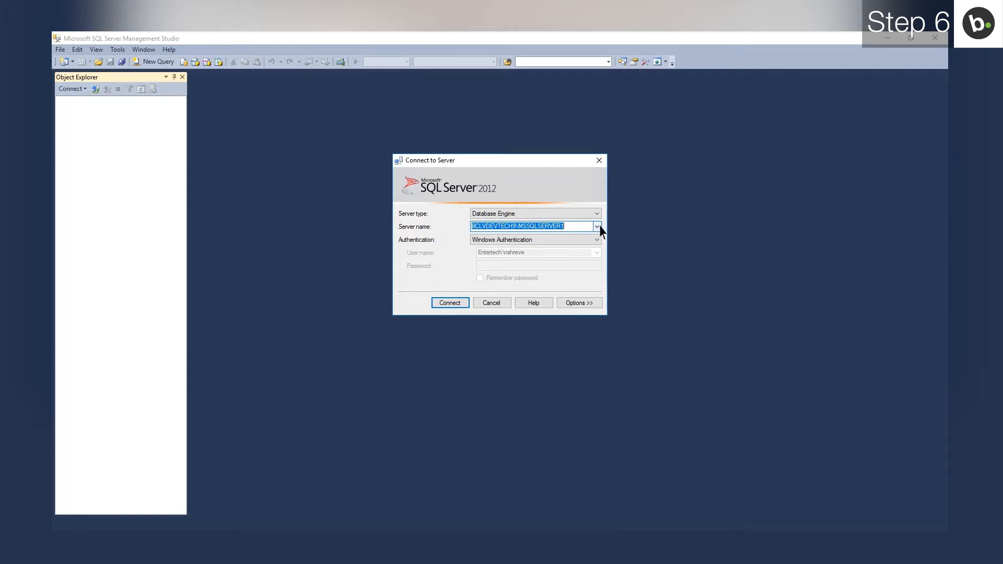
Connect to BCLVDEVTECH9\BIOCONNECT in SQL Server Management Studio and view its server Properties.
click(597, 227)
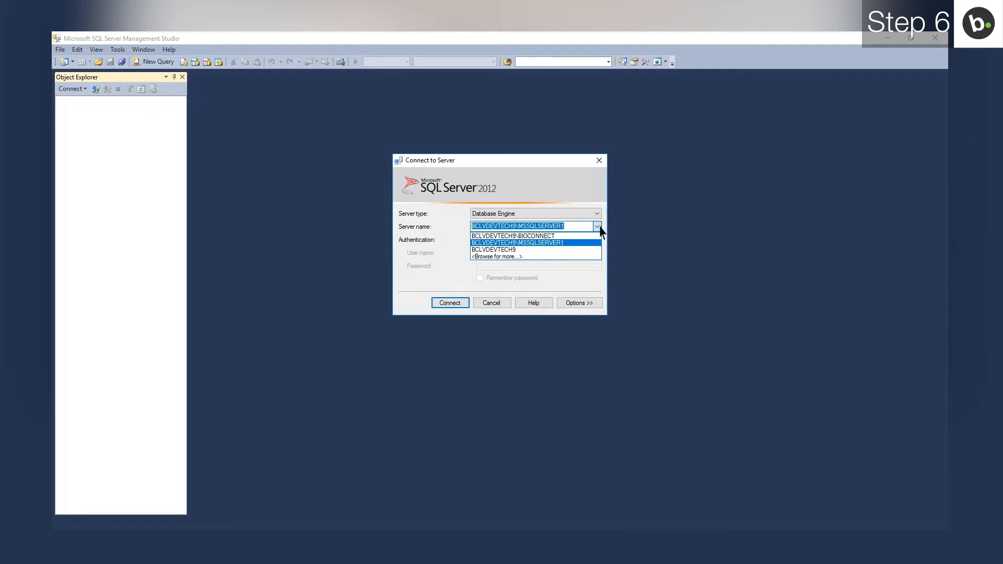
click(521, 235)
click(451, 303)
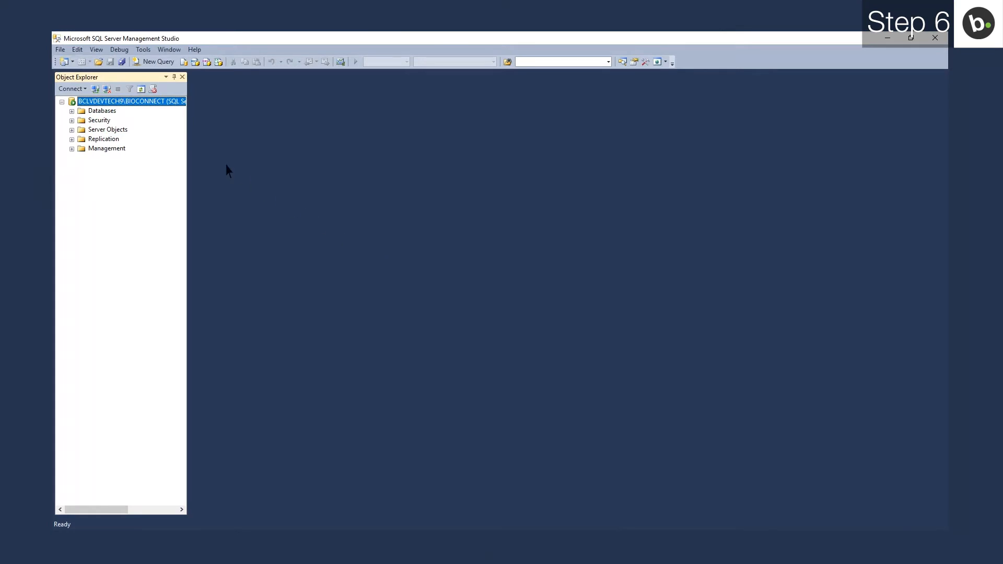
right_click(122, 105)
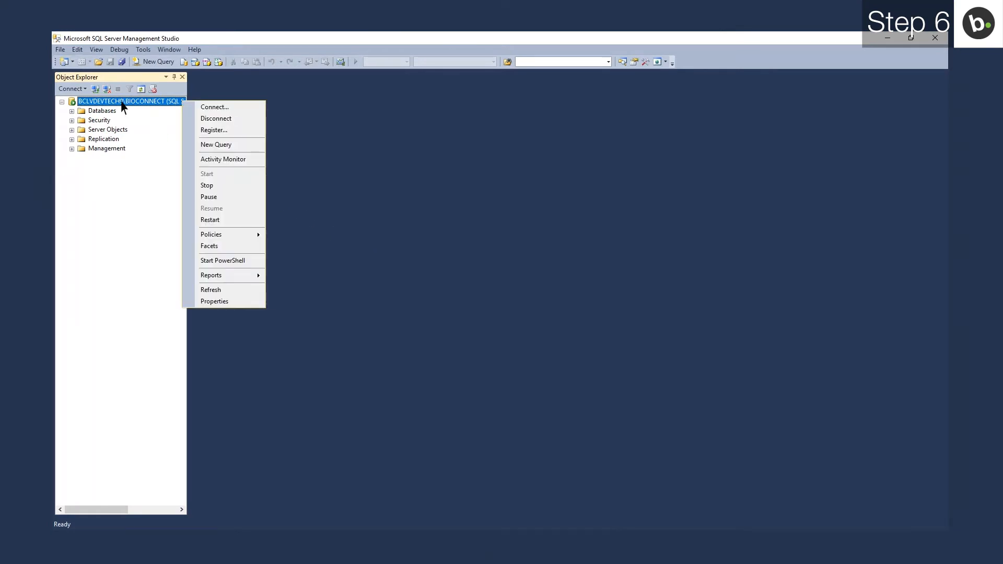
click(215, 302)
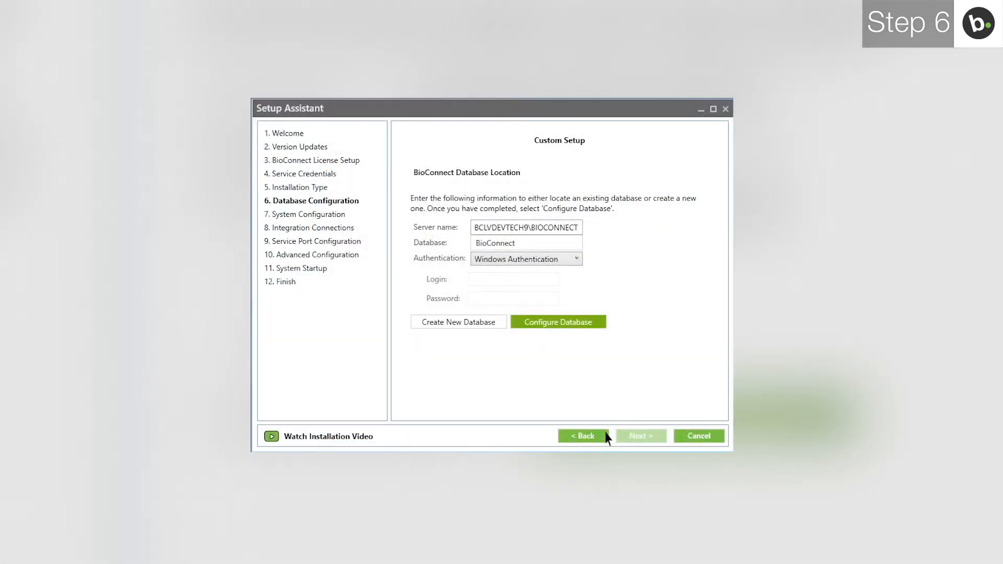
Name the database BioConnect5, create and configure it, then proceed to System Configuration.
click(518, 244)
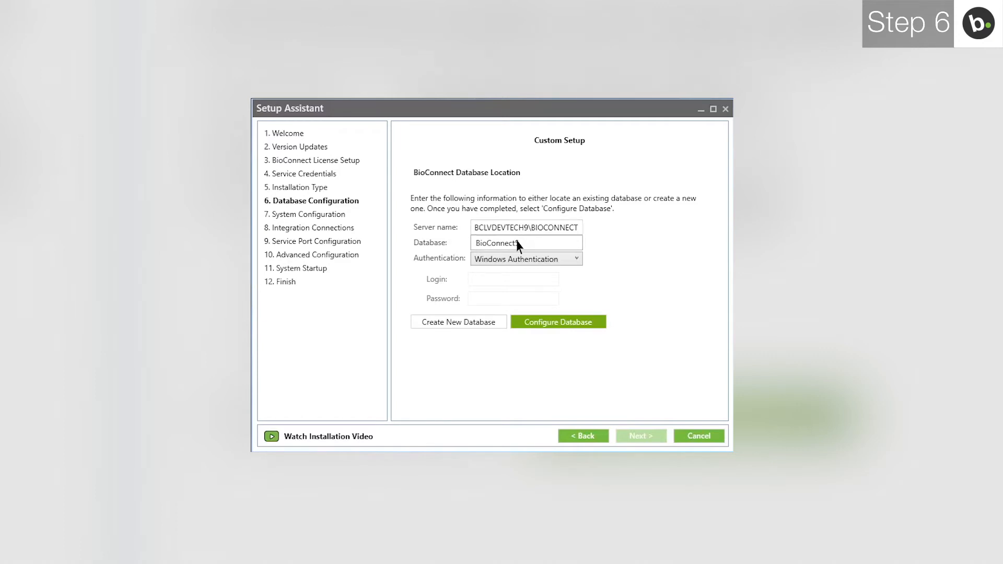
click(463, 323)
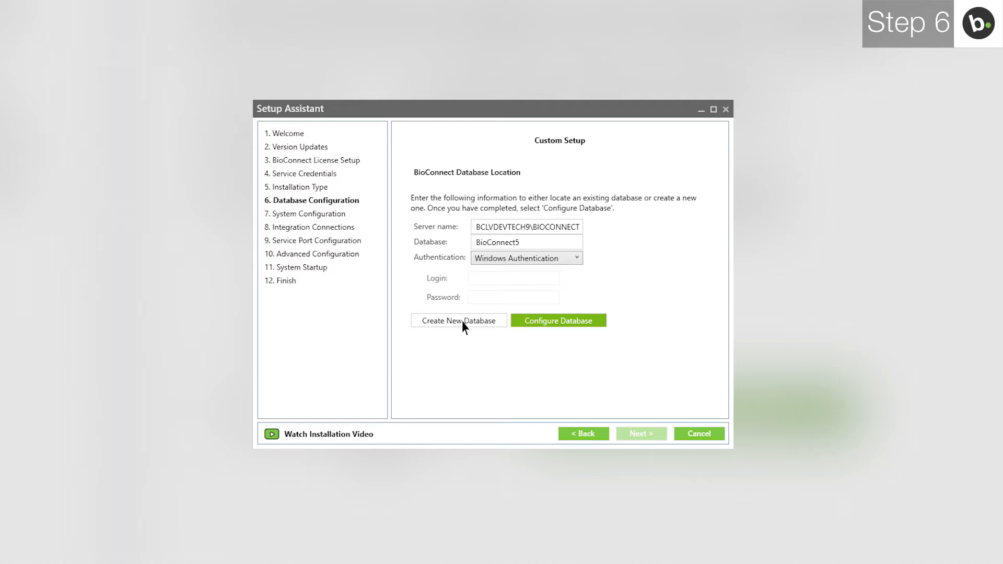
click(463, 323)
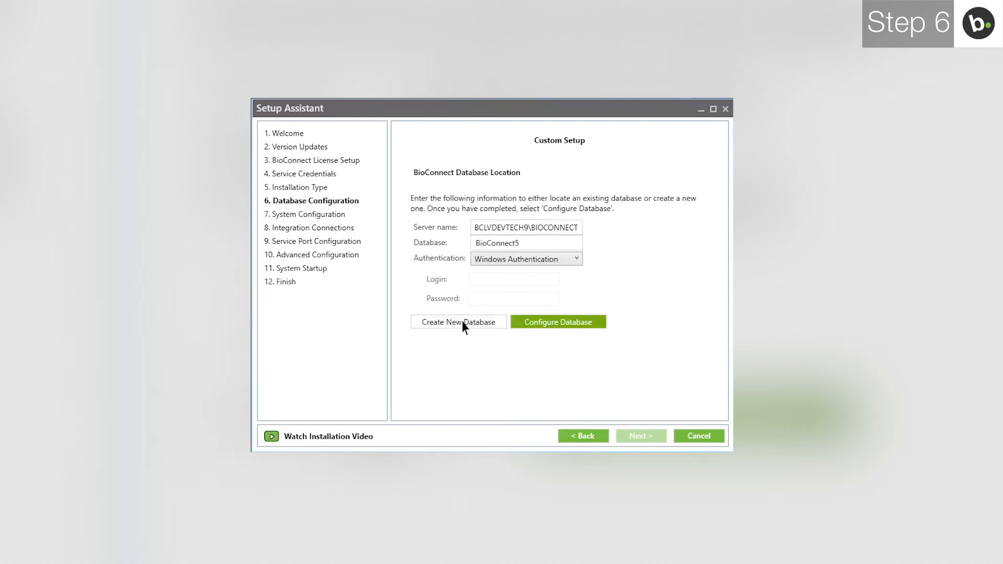
click(558, 324)
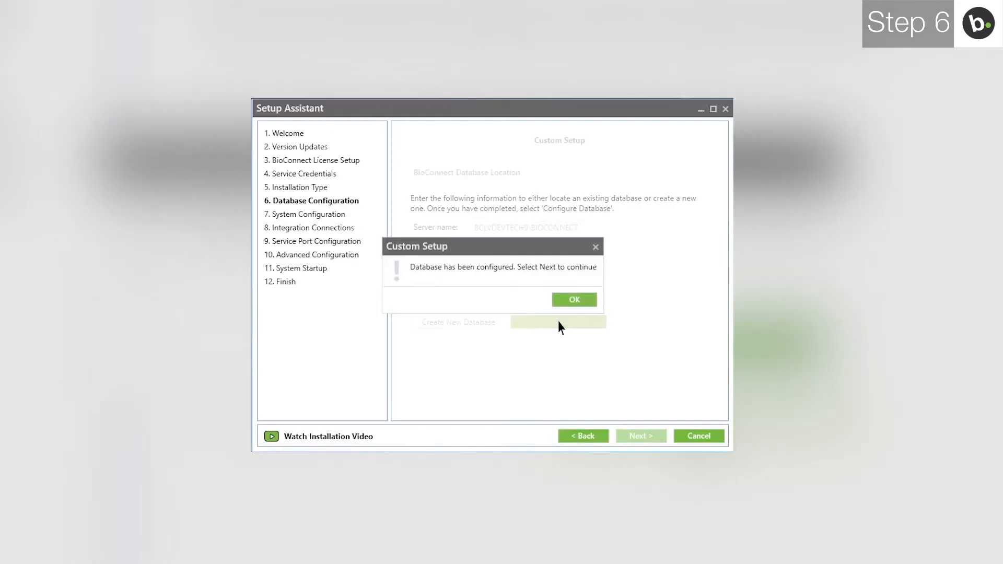
click(576, 301)
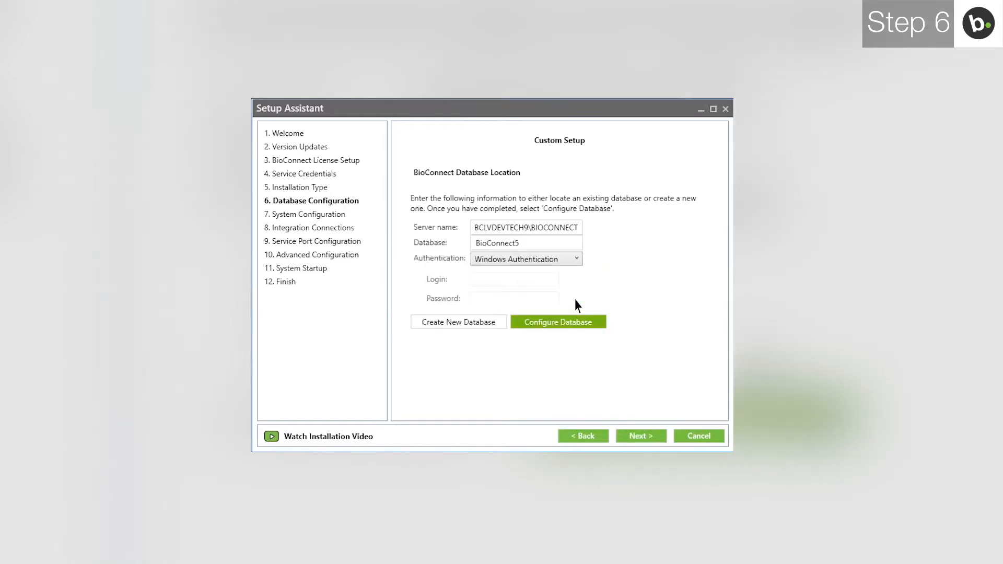
click(640, 436)
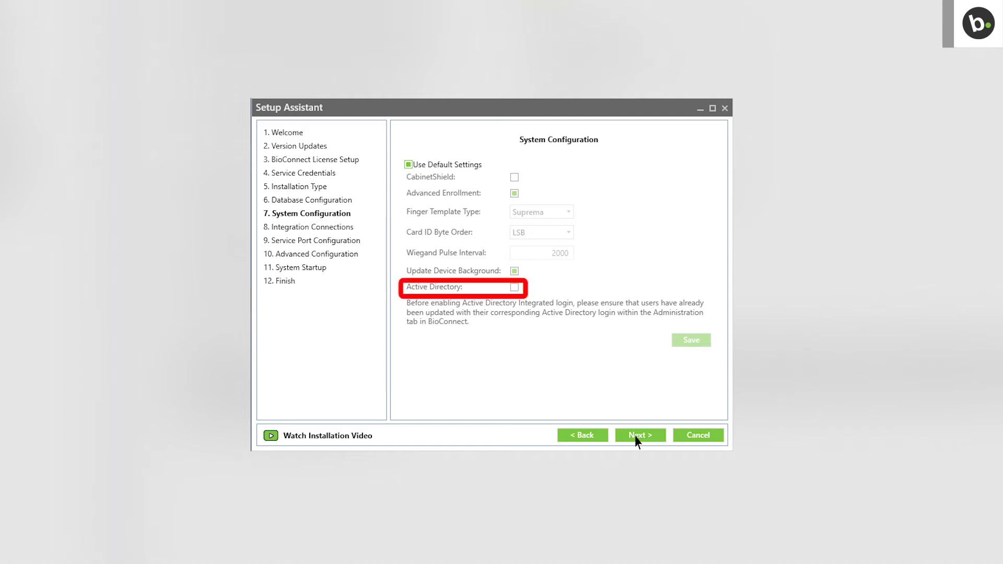
Keep the default system settings and choose Brivo OnSiteOnAir as the access-control system.
click(637, 436)
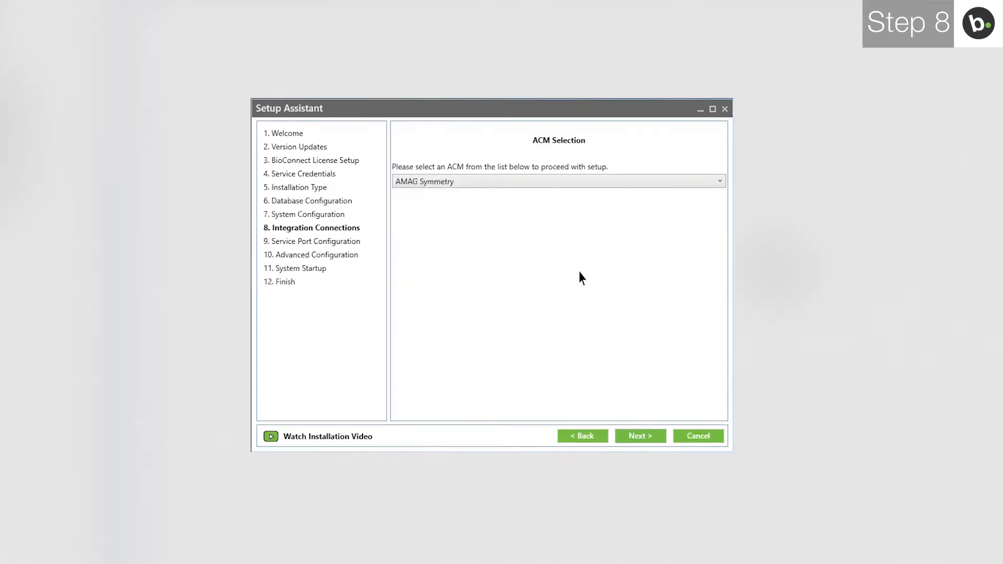
click(550, 182)
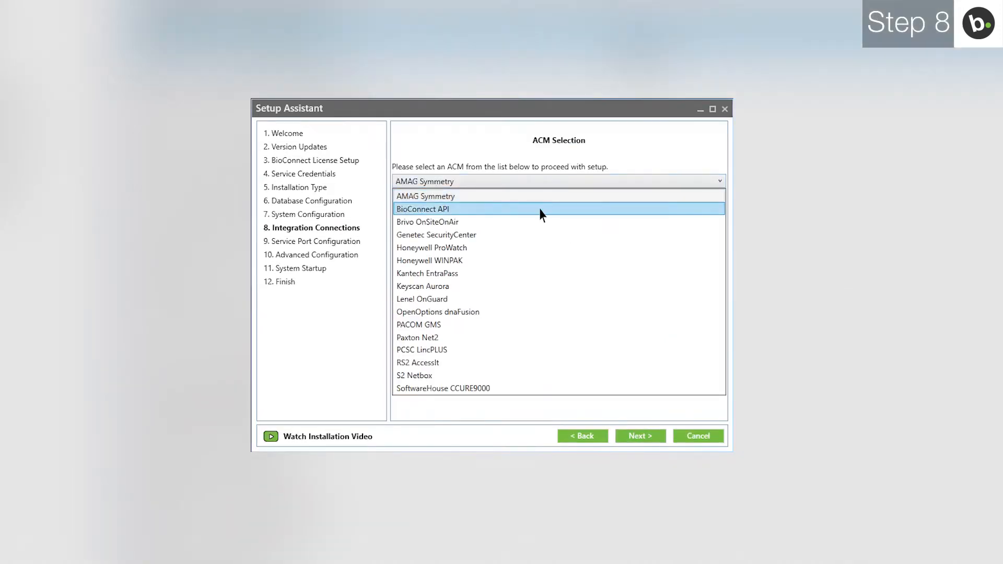
click(535, 222)
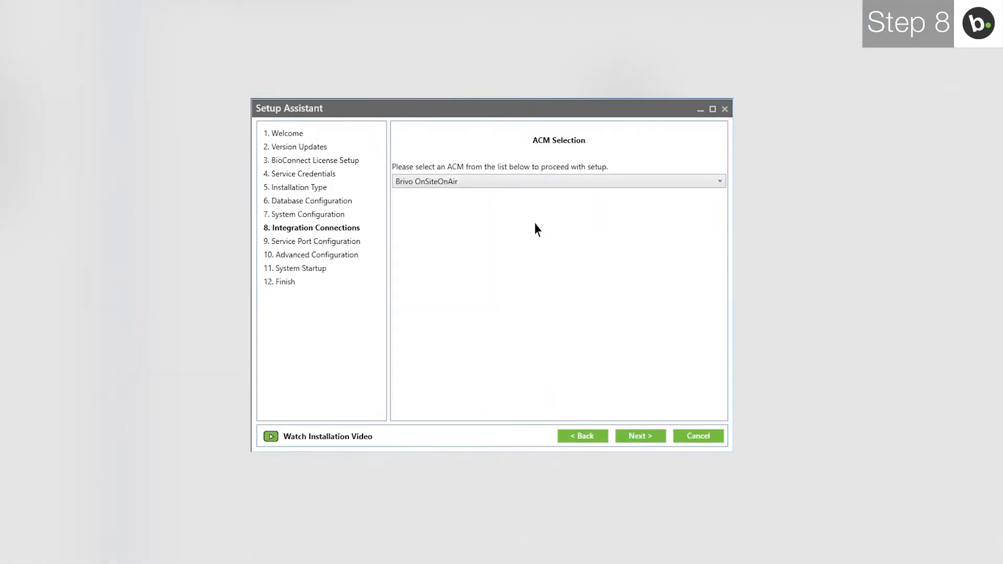
click(645, 436)
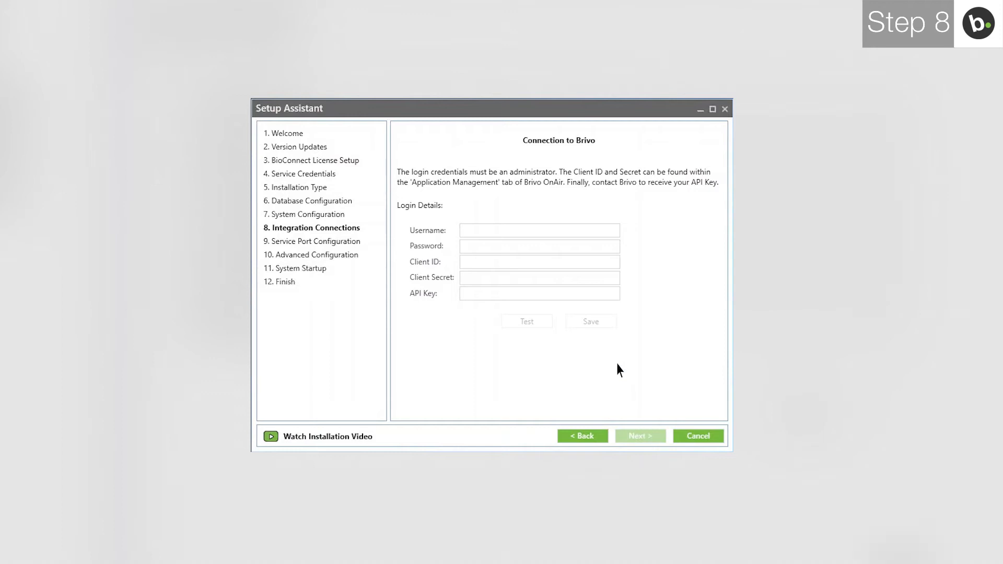
Enter the Brivo administrator's username and password on the Connection to Brivo page.
click(566, 231)
key(Tab)
text(*************)
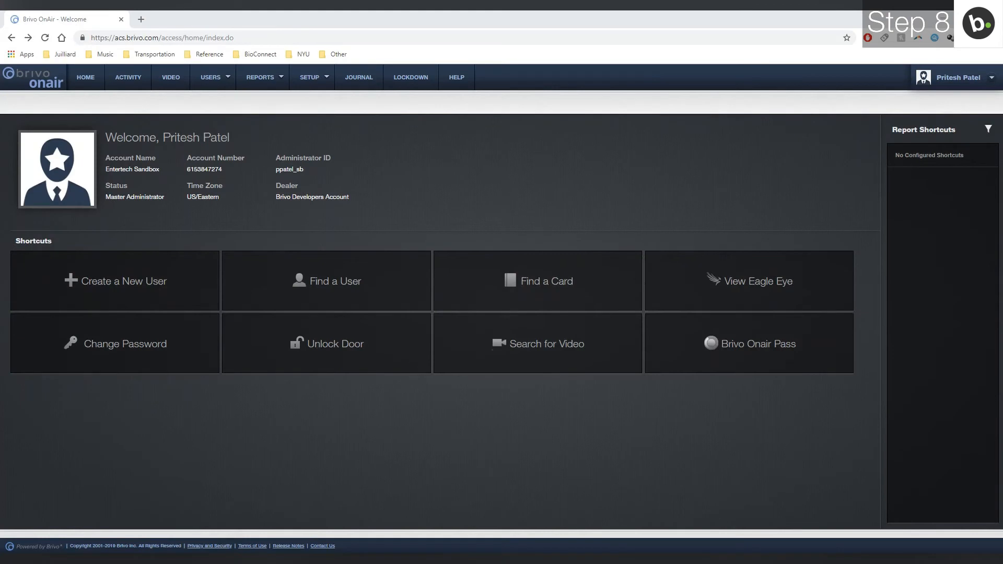
Open Setup > Account > Account Settings > Application Management and view the second BioConnect Test application's details.
click(312, 79)
mouse_move(320, 106)
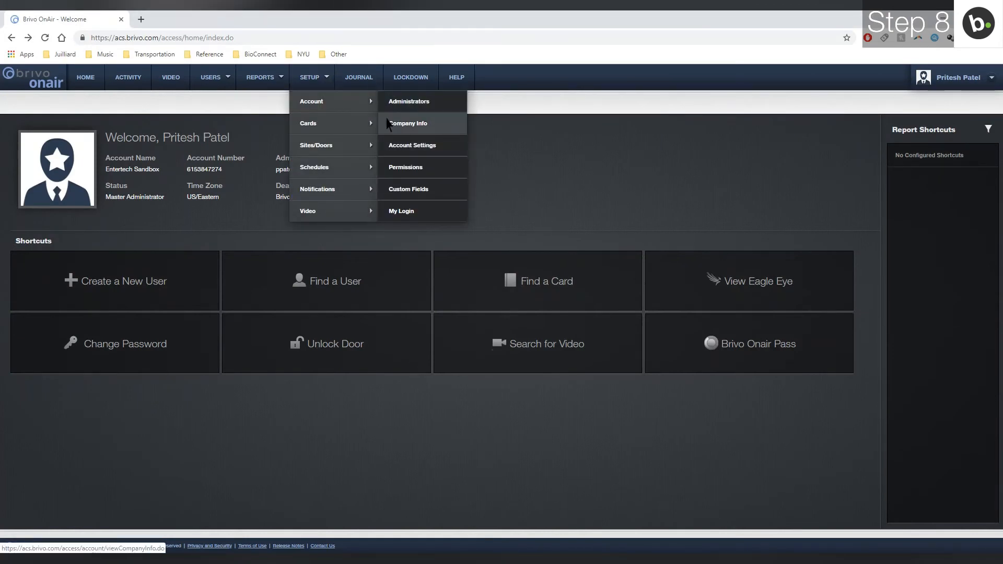
click(394, 150)
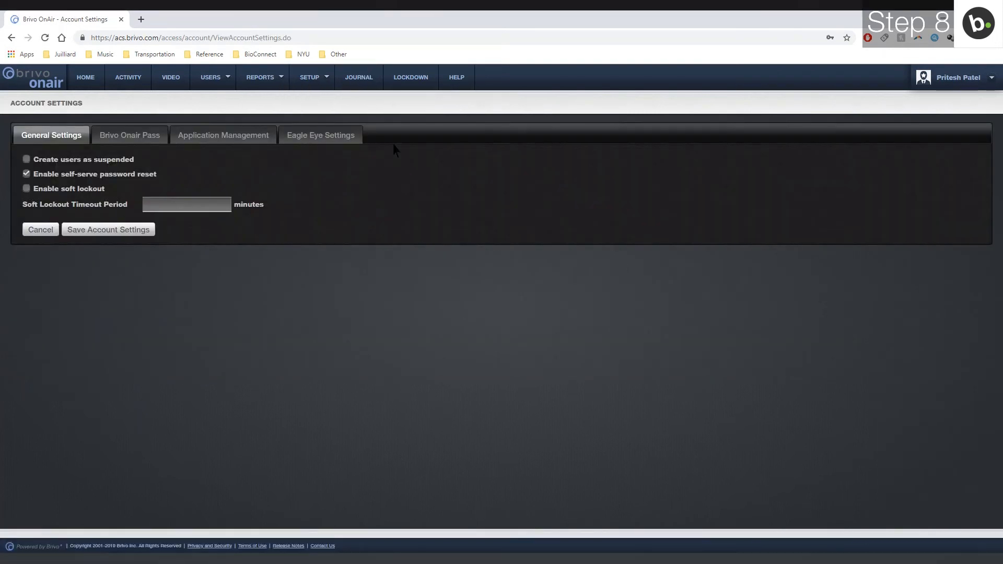
click(248, 138)
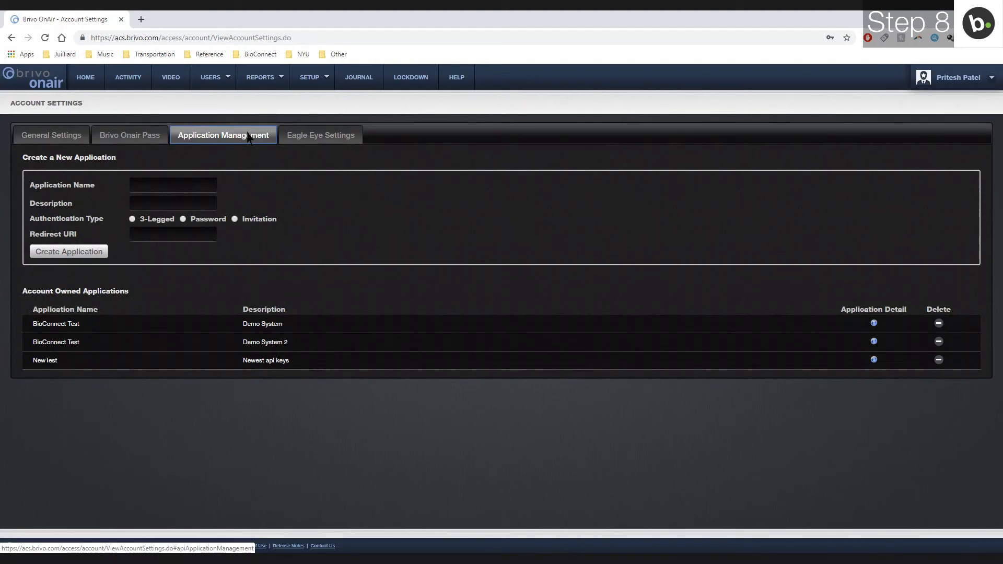
click(874, 342)
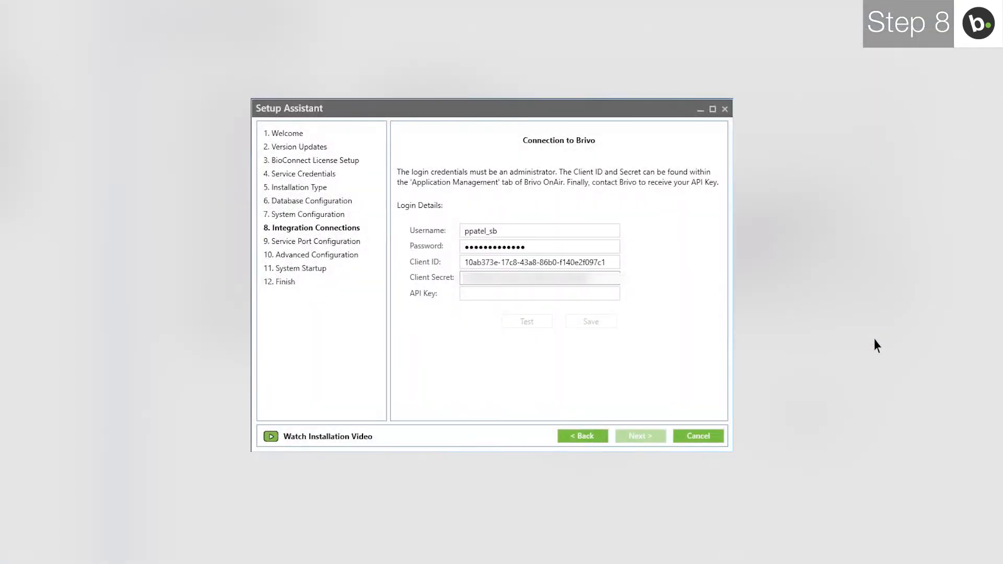
Paste the API key and confirm the Brivo connection test succeeds.
key(Tab)
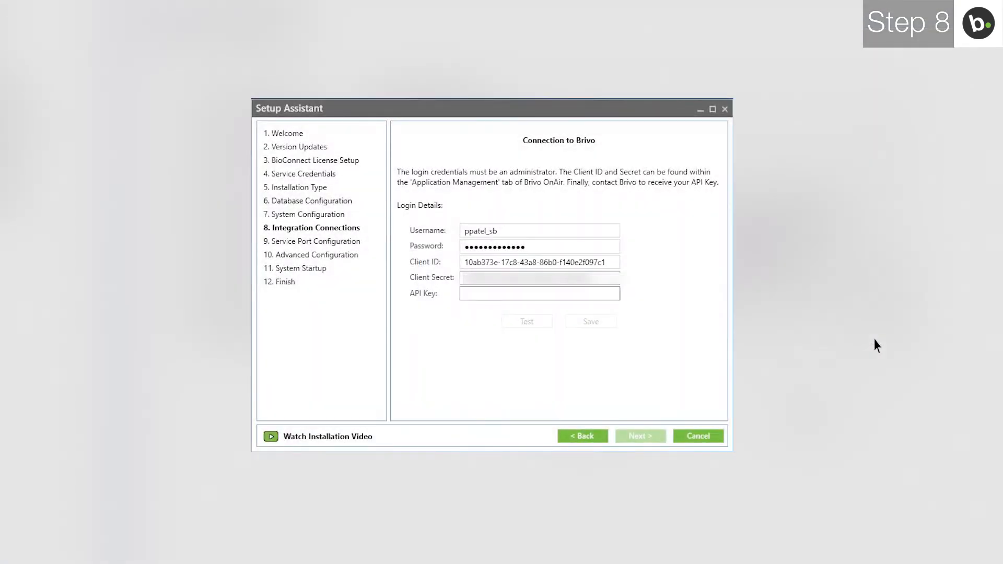
key(ctrl+v)
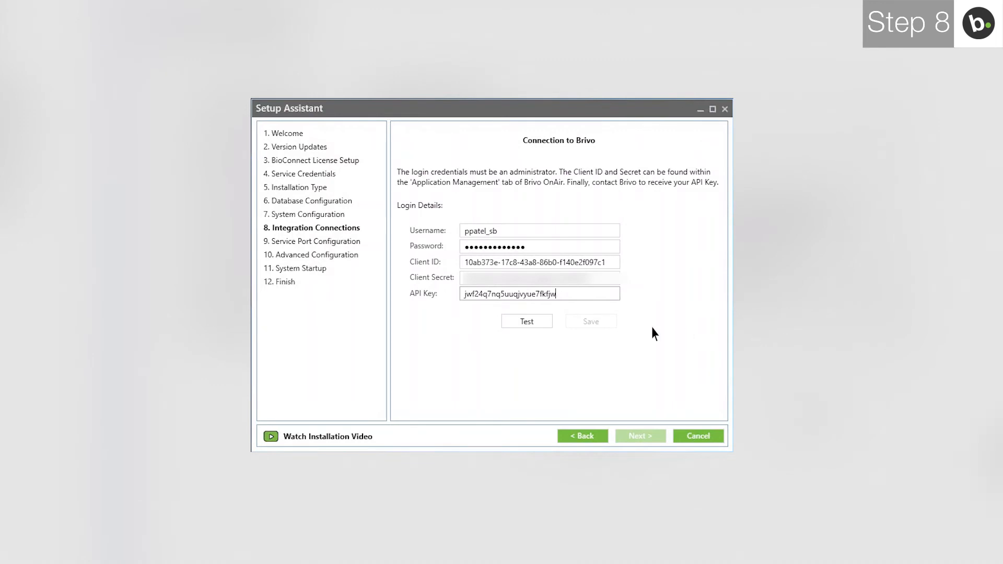
click(531, 323)
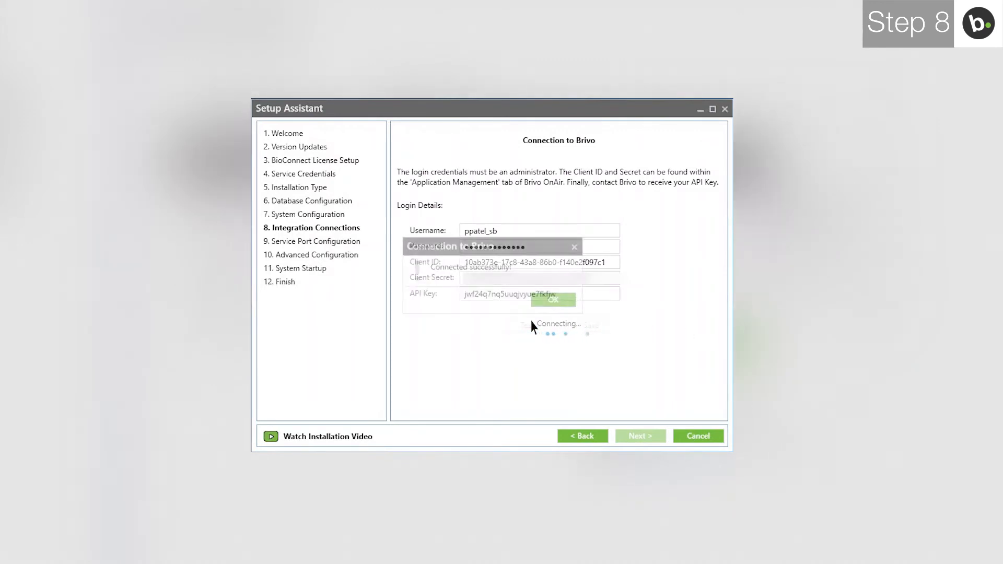
click(552, 302)
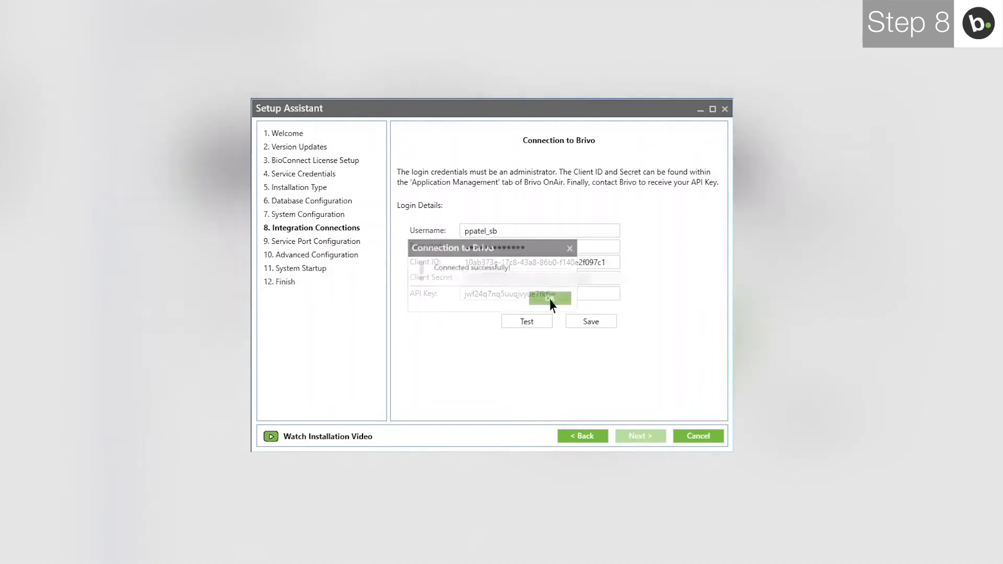
Save the Brivo connection settings and advance to Service Port Configuration.
click(582, 322)
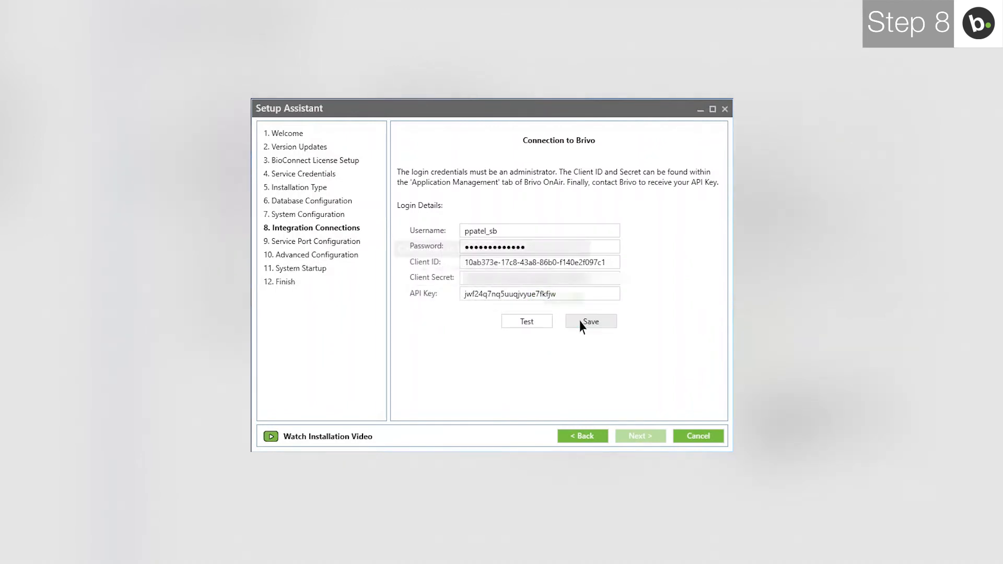
click(584, 301)
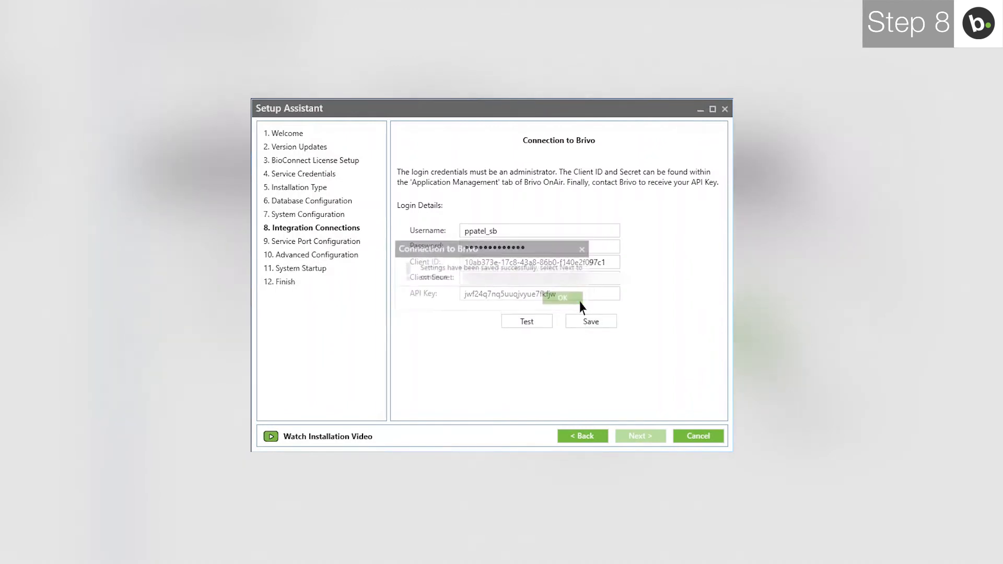
click(638, 438)
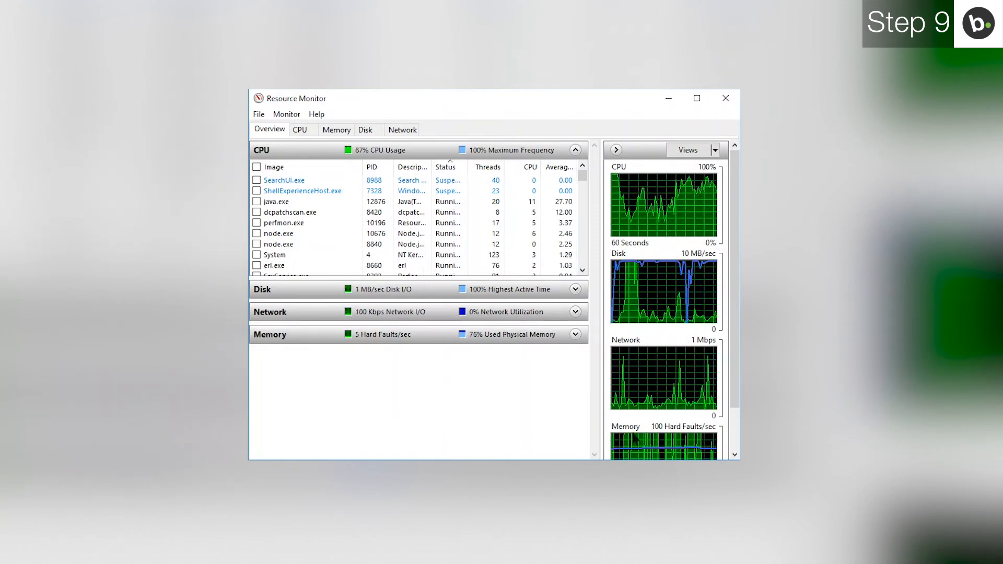
Show Resource Monitor's Network view with the Listening Ports section expanded.
click(402, 130)
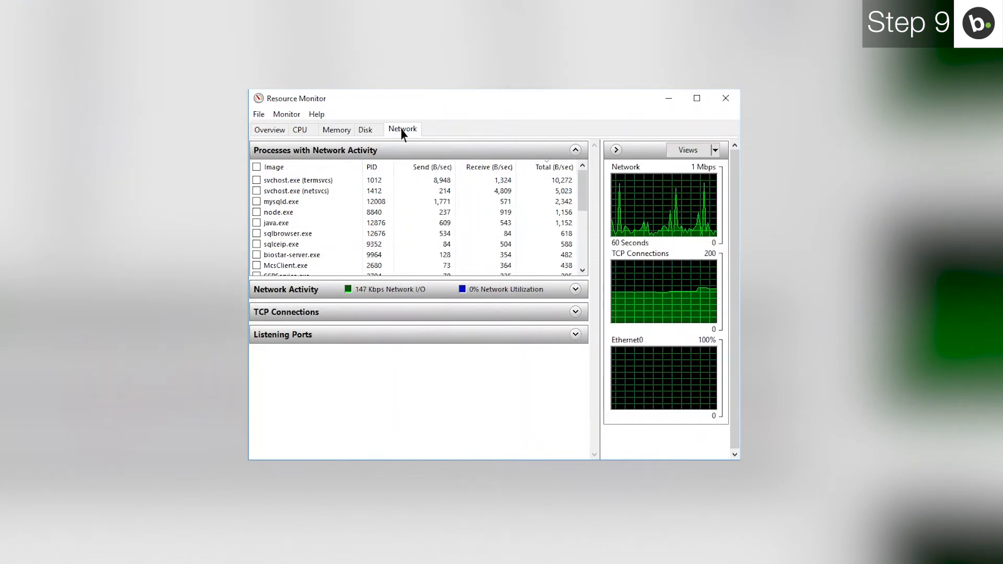
click(402, 335)
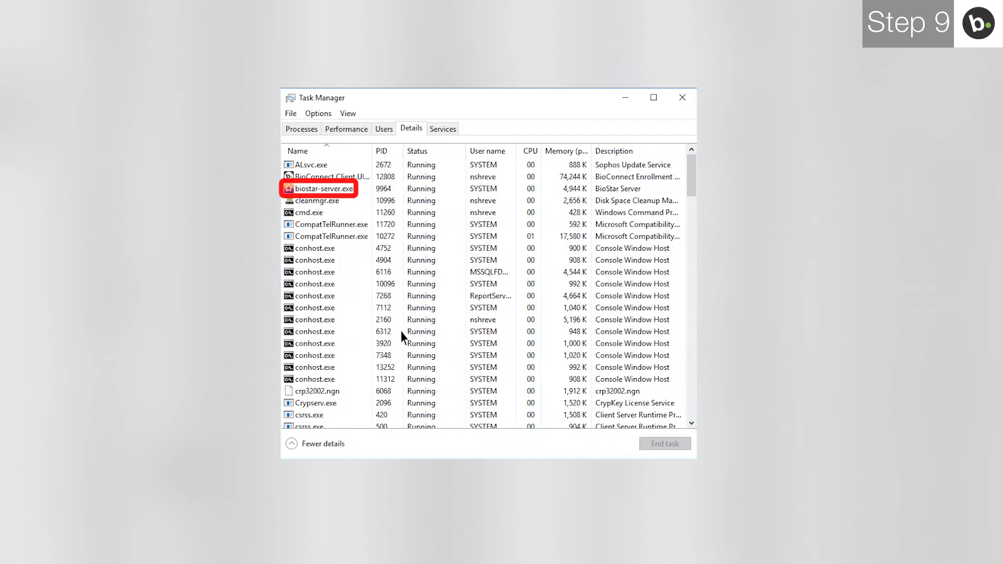
End the biostar-server.exe process in Task Manager's Details list, freeing port 51212.
click(344, 191)
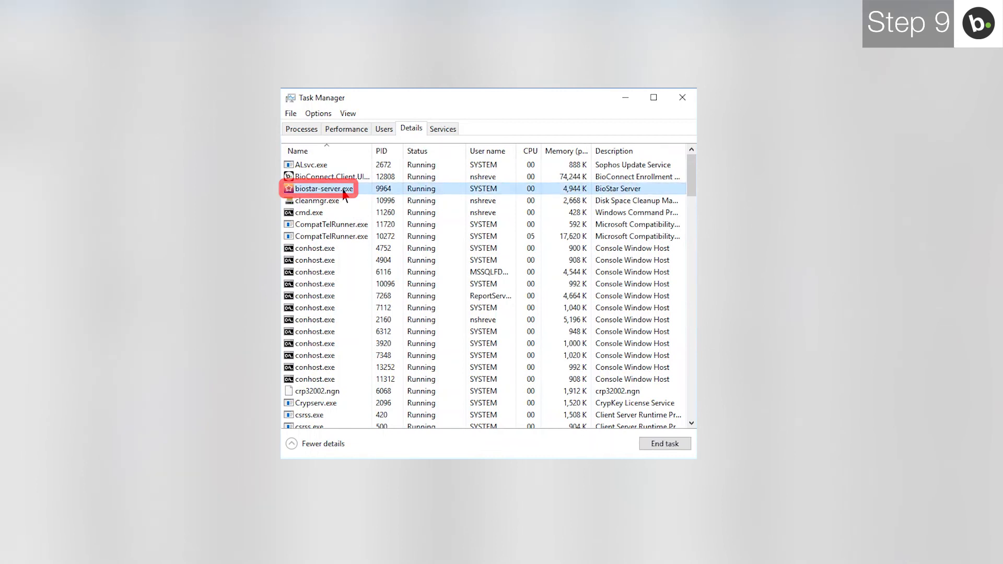
click(664, 443)
click(763, 347)
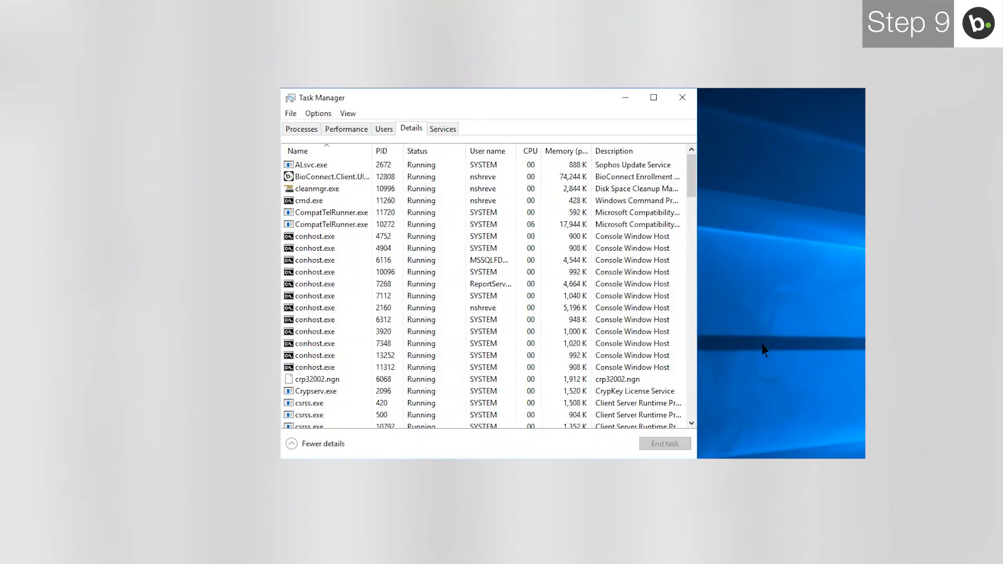